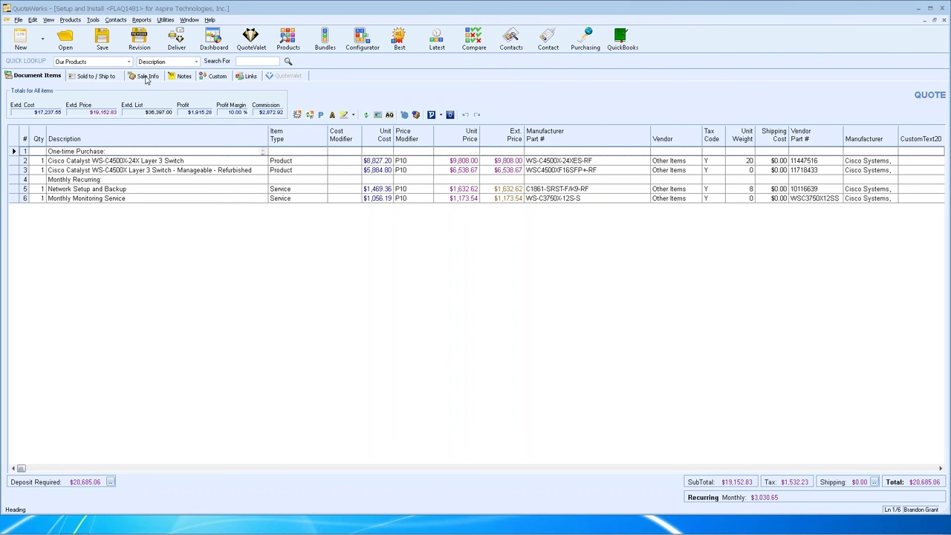
# Step: Calculate lease payments for 12, 24 and 36 month terms with the $1 Lease purchase option and 0 and 1 advance payments
pyautogui.click(147, 76)
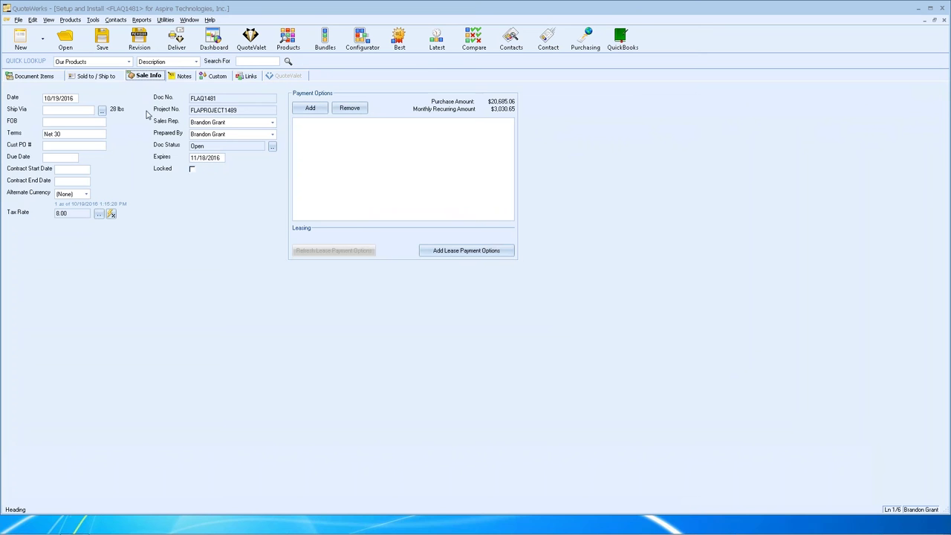
pyautogui.click(505, 254)
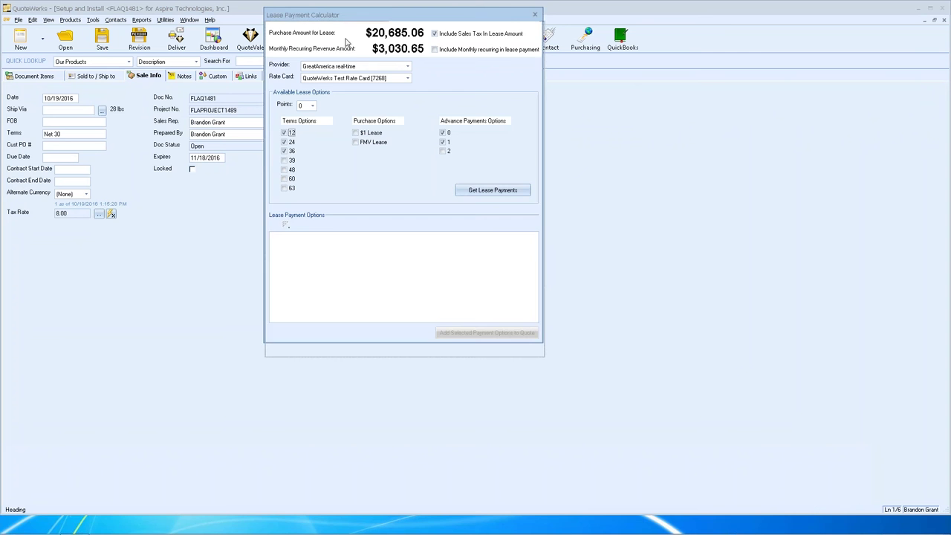
pyautogui.moveTo(345, 18); pyautogui.dragTo(348, 50)
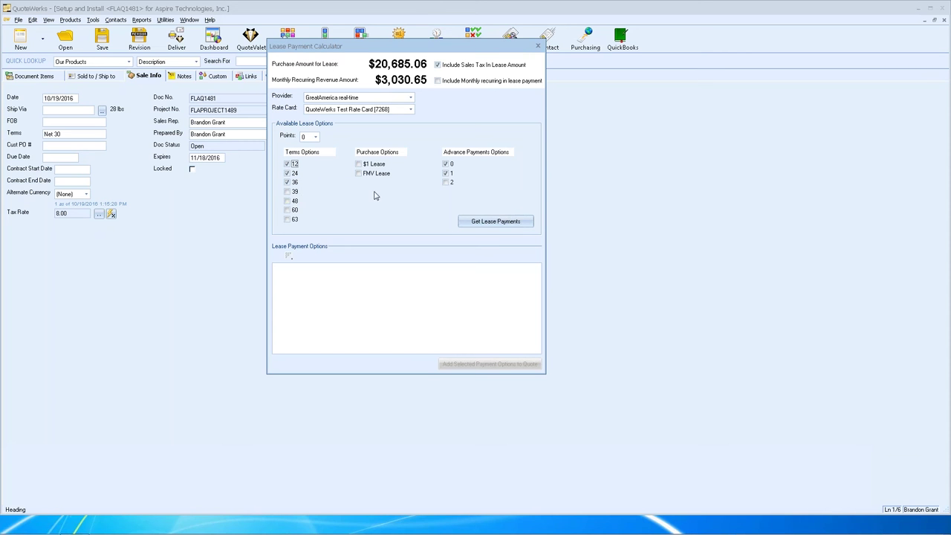
pyautogui.click(358, 165)
pyautogui.click(445, 174)
pyautogui.click(479, 222)
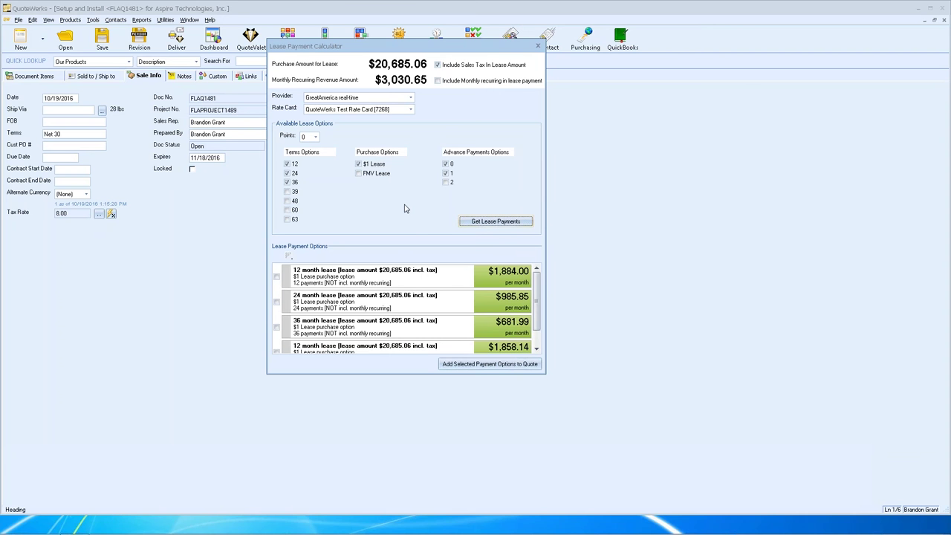
# Step: Add the 12, 24 and 36 month lease options with 0 advance payments to the quote
pyautogui.moveTo(536, 283)
pyautogui.mouseDown()
pyautogui.moveTo(538, 300)
pyautogui.moveTo(540, 275)
pyautogui.mouseUp()
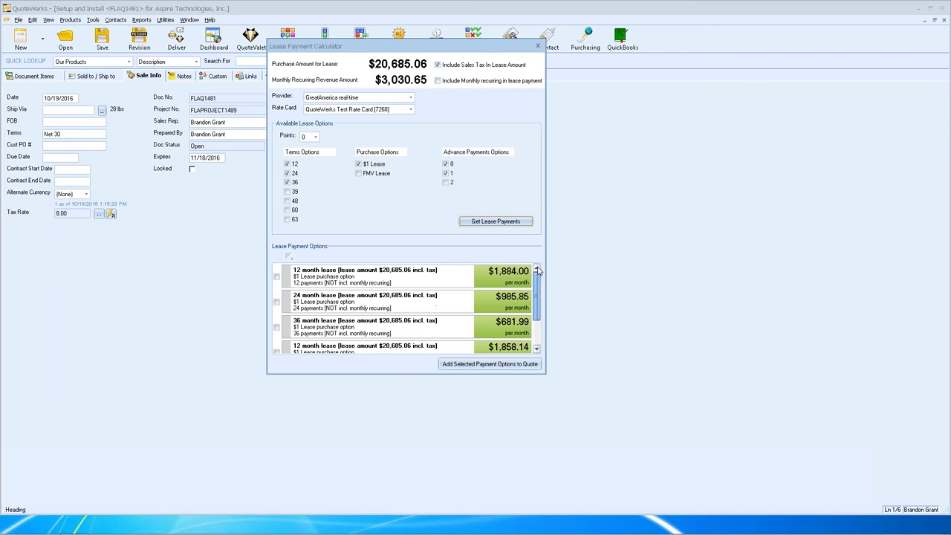
pyautogui.click(277, 277)
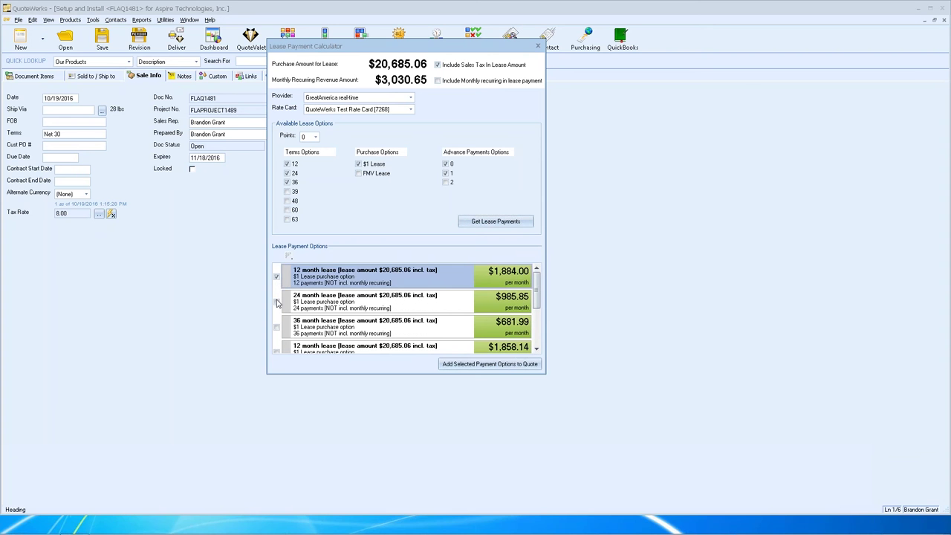
pyautogui.click(277, 302)
pyautogui.click(276, 327)
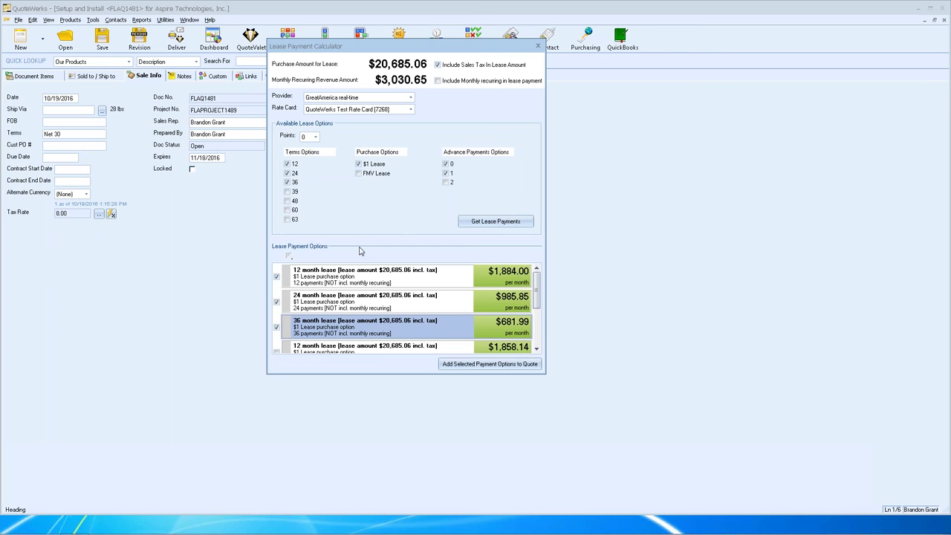
pyautogui.click(462, 364)
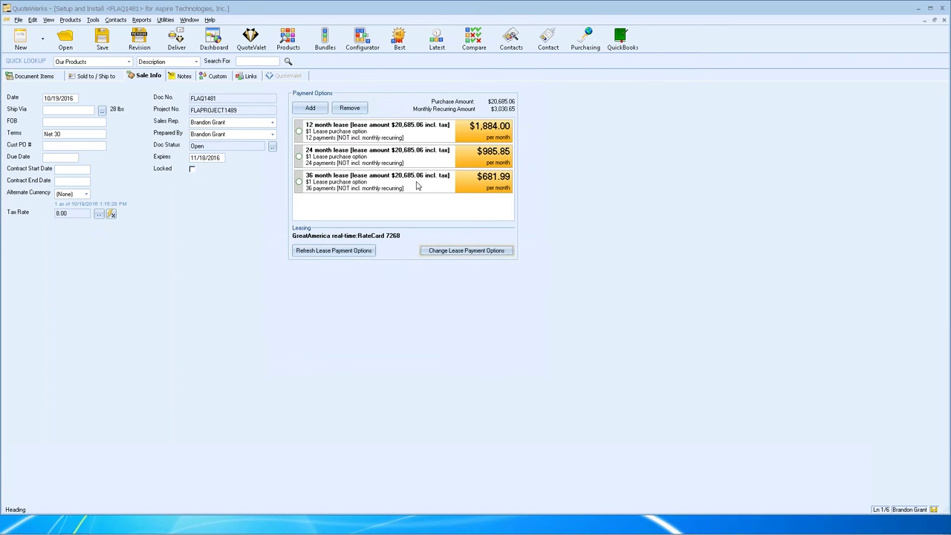
# Step: Choose the 12 month lease as the quote's selected payment option
pyautogui.click(426, 139)
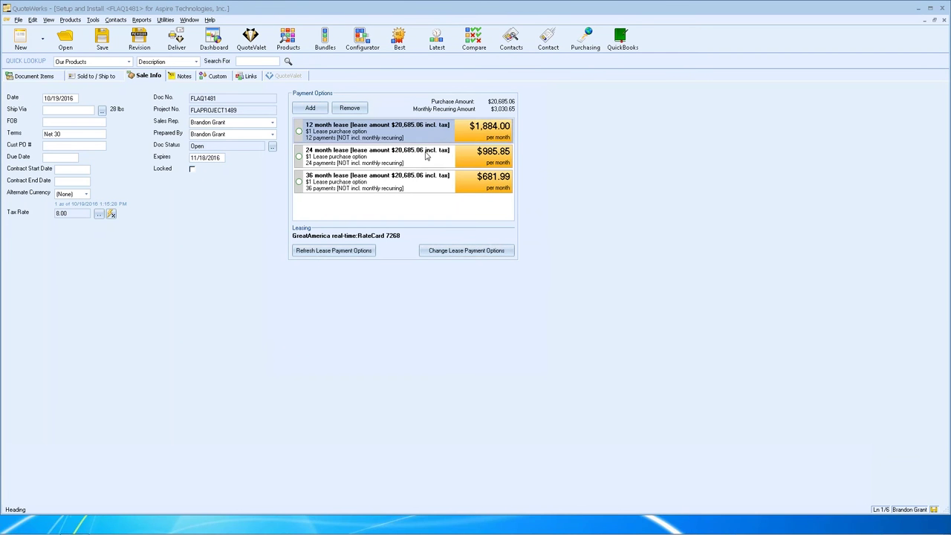
pyautogui.click(426, 152)
pyautogui.click(422, 179)
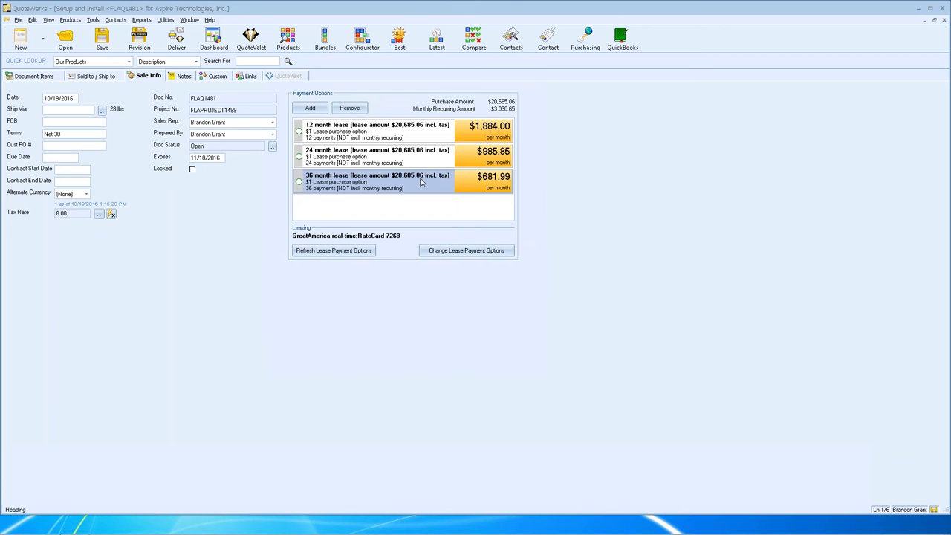
pyautogui.click(332, 136)
pyautogui.doubleClick(325, 134)
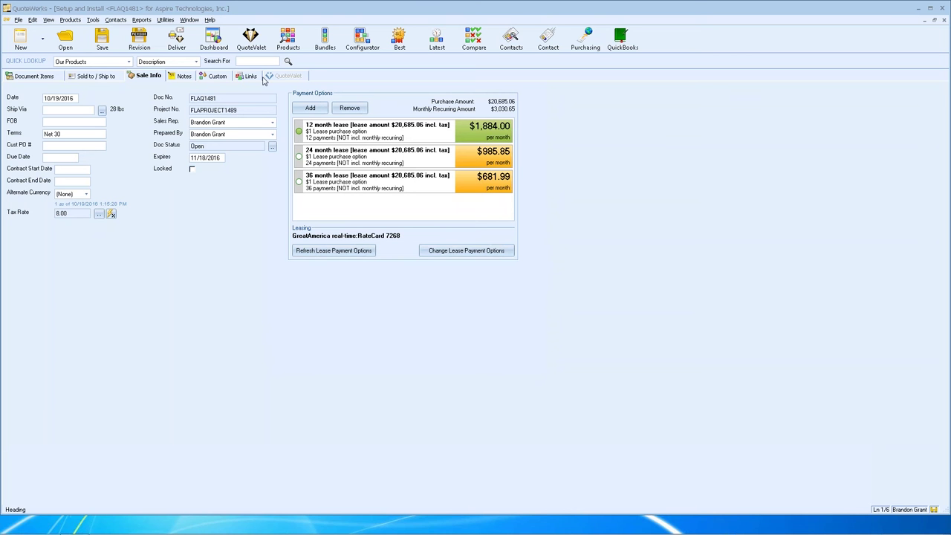
# Step: Preview the quote with the A - AbstractLayoutLeasing-nocash (1 of 2) layout and examine its payment options and totals
pyautogui.click(177, 41)
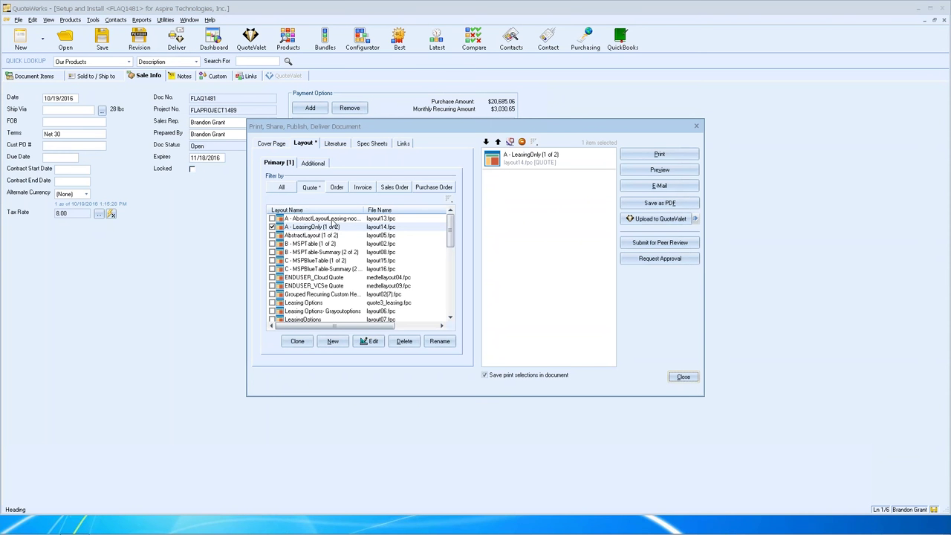
pyautogui.click(334, 219)
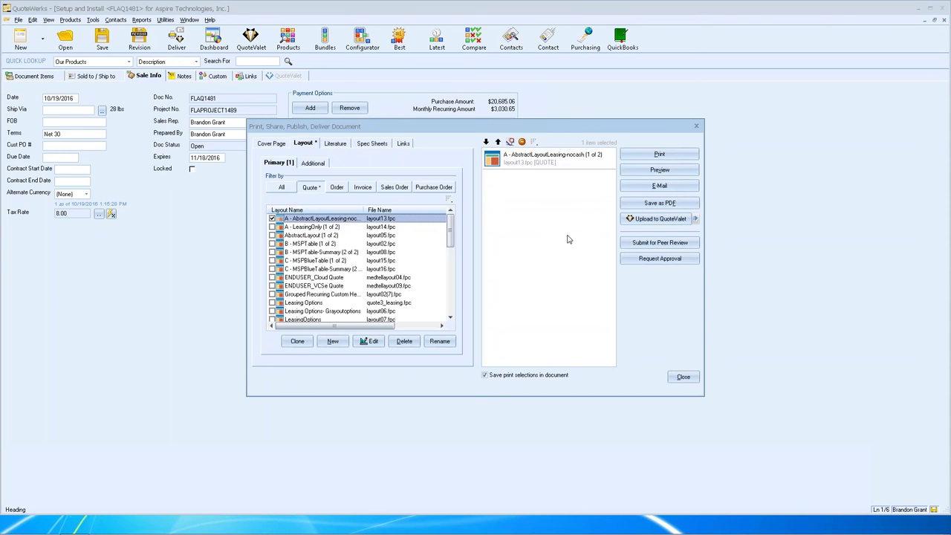
pyautogui.click(648, 171)
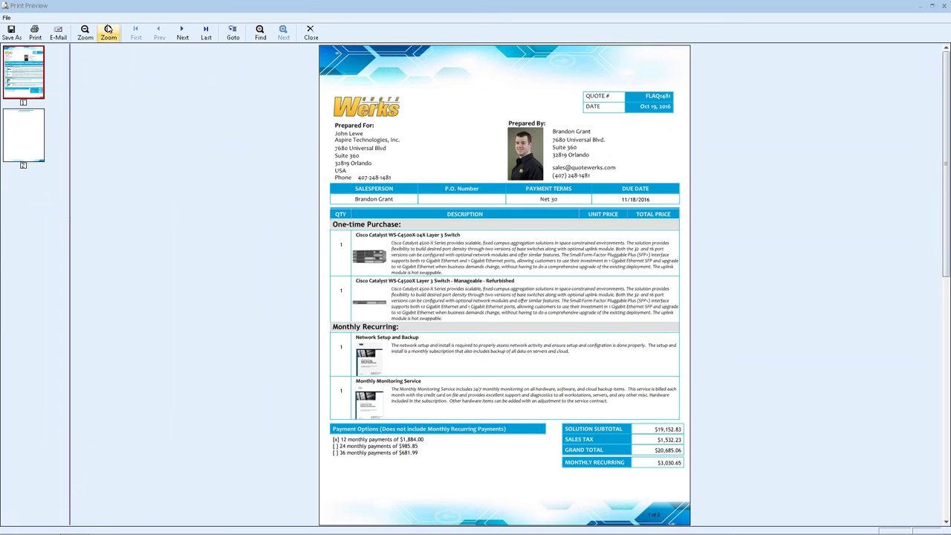
pyautogui.click(109, 33)
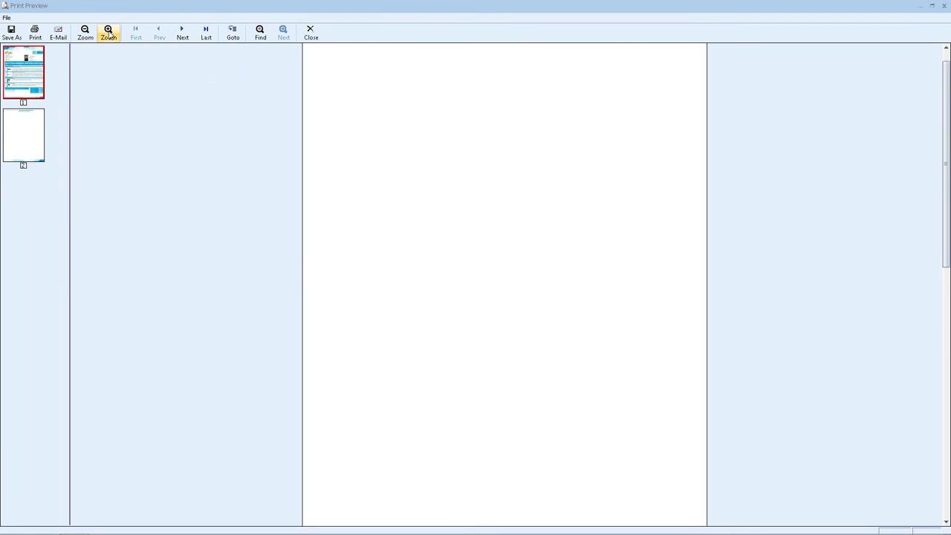
pyautogui.click(109, 33)
pyautogui.click(109, 34)
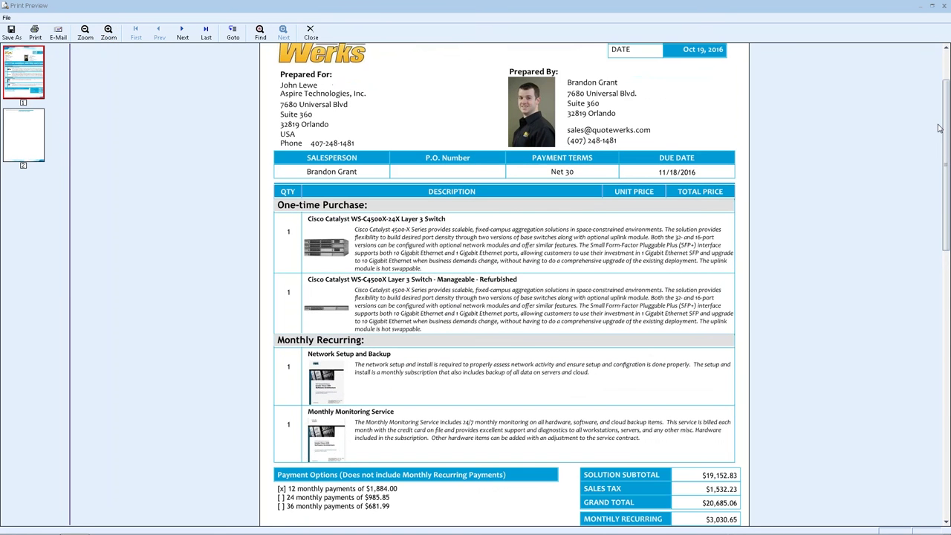
pyautogui.moveTo(947, 121); pyautogui.dragTo(947, 144)
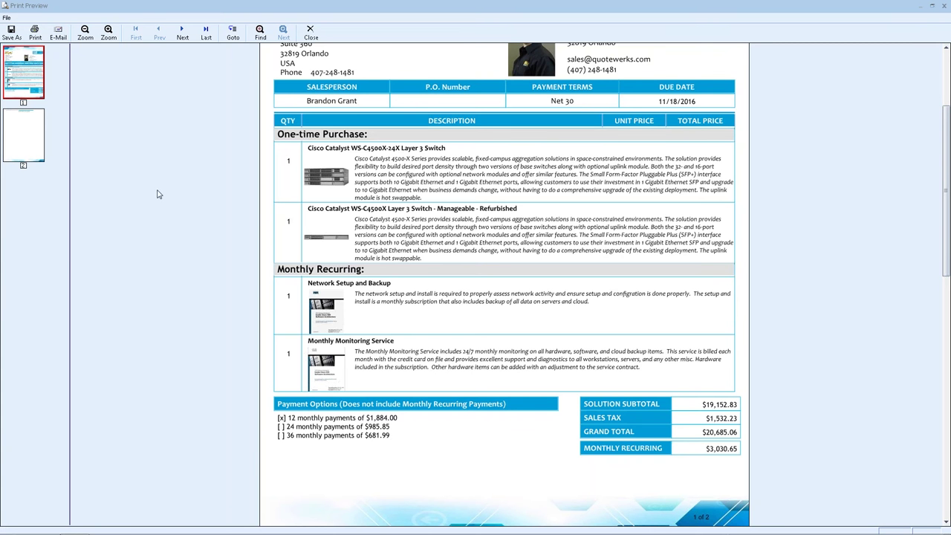
pyautogui.click(313, 37)
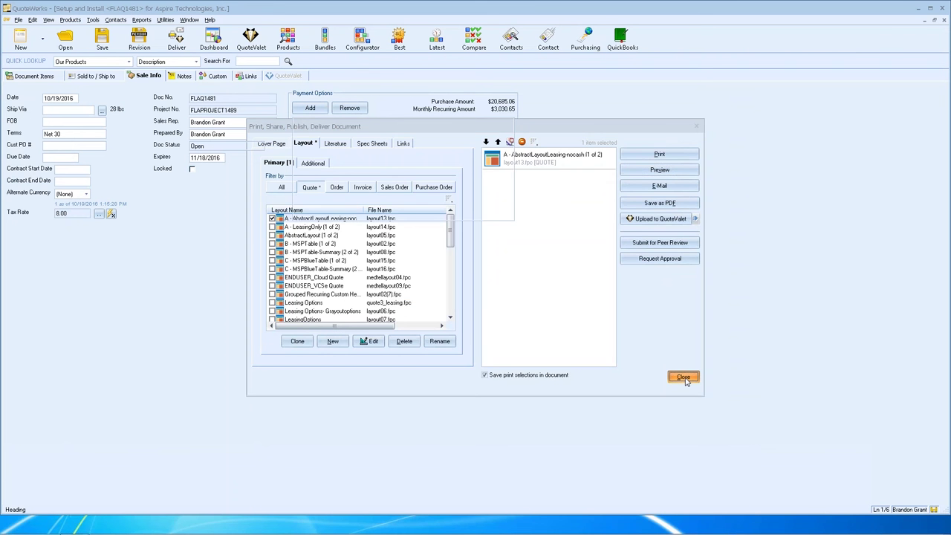
pyautogui.click(683, 377)
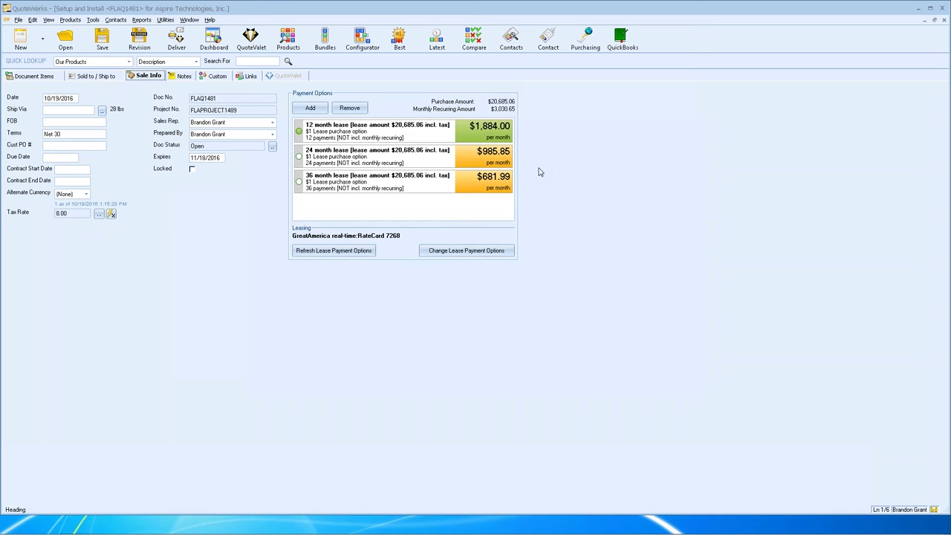
# Step: Recalculate the quote's lease payments with the monthly recurring amount included in the lease payment
pyautogui.click(459, 253)
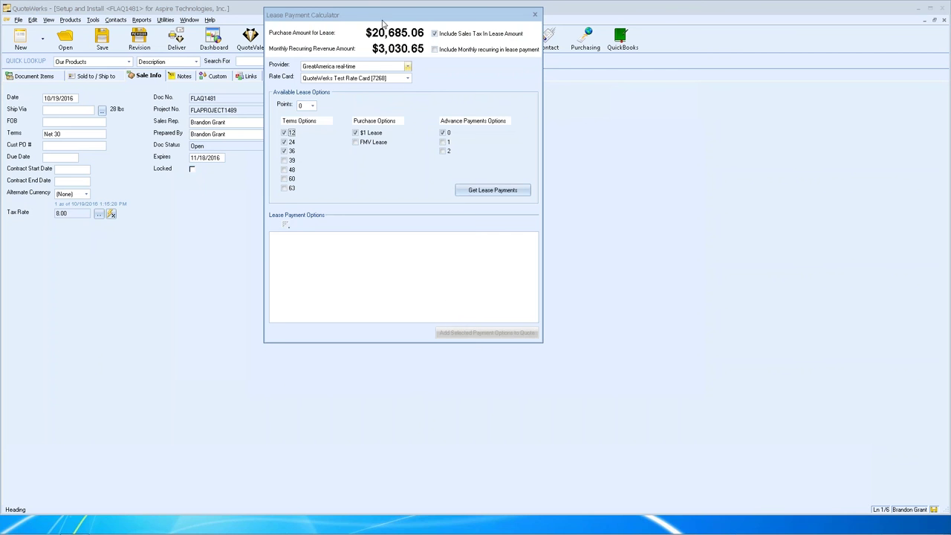
pyautogui.moveTo(379, 17); pyautogui.dragTo(401, 55)
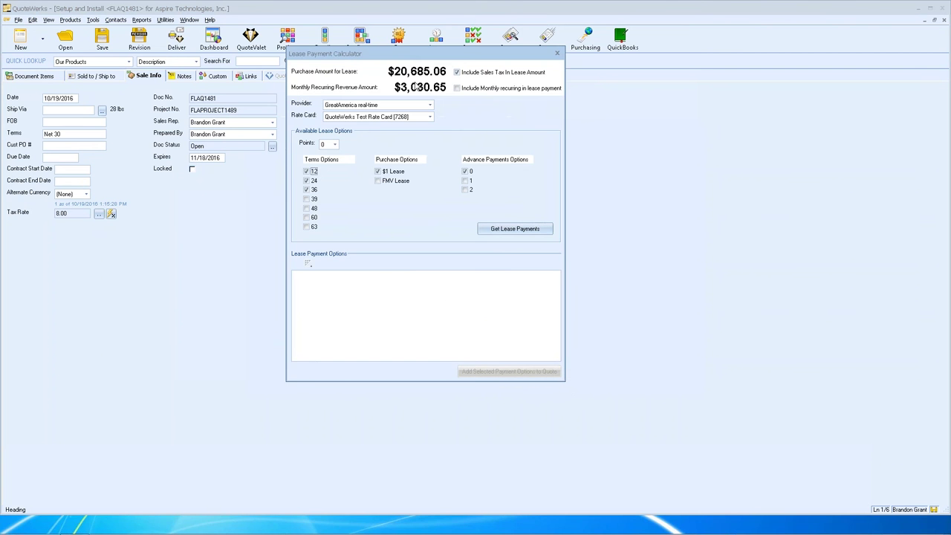
pyautogui.click(458, 88)
pyautogui.click(508, 229)
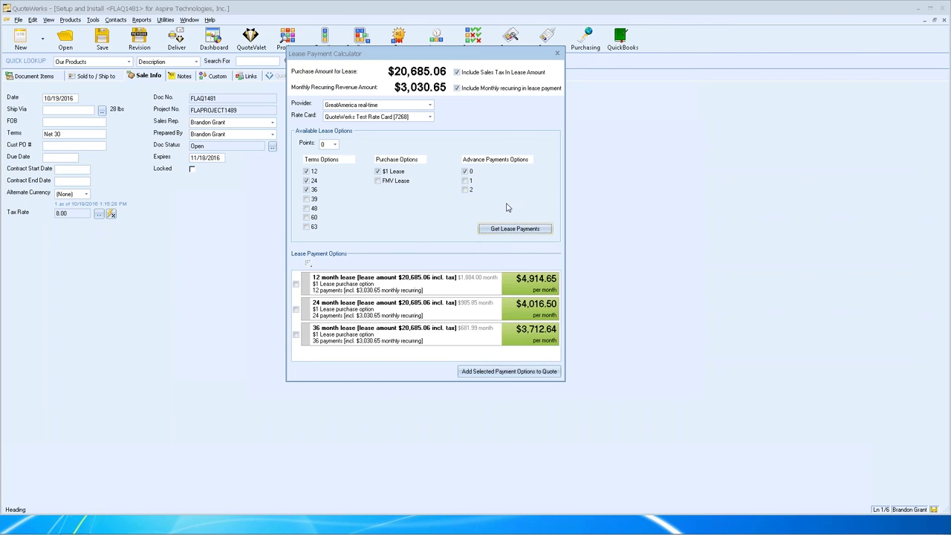
# Step: Add the recalculated 12, 24 and 36 month leases to the quote and choose the 12 month lease as payment option
pyautogui.click(296, 285)
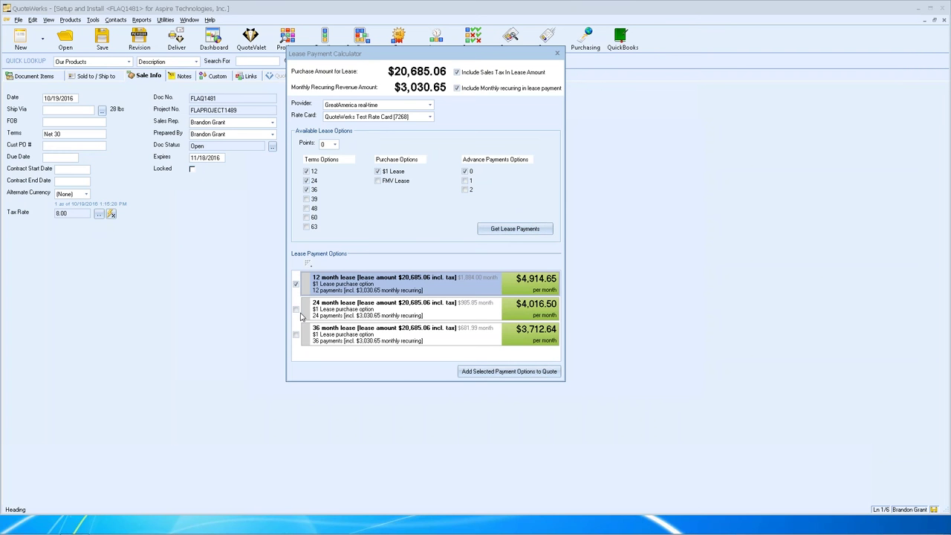
pyautogui.click(297, 309)
pyautogui.click(297, 336)
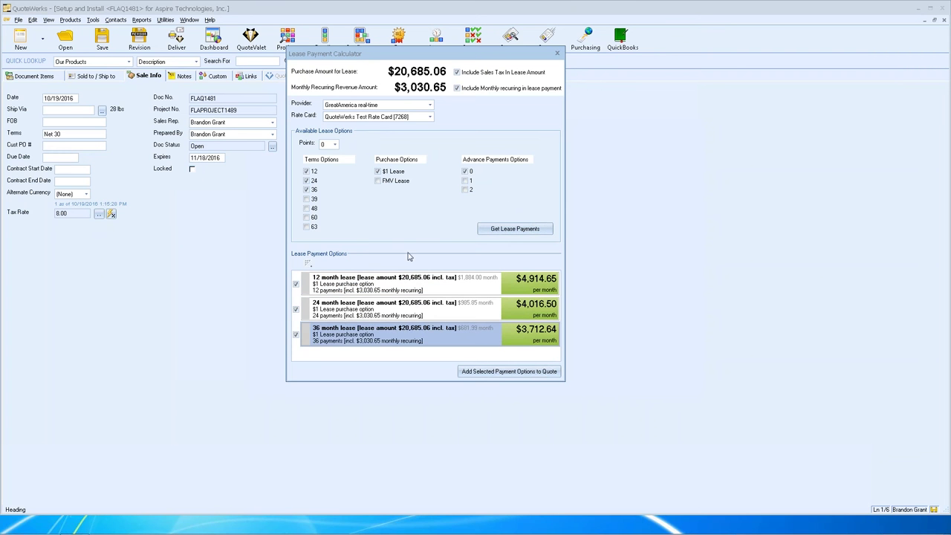
pyautogui.click(510, 371)
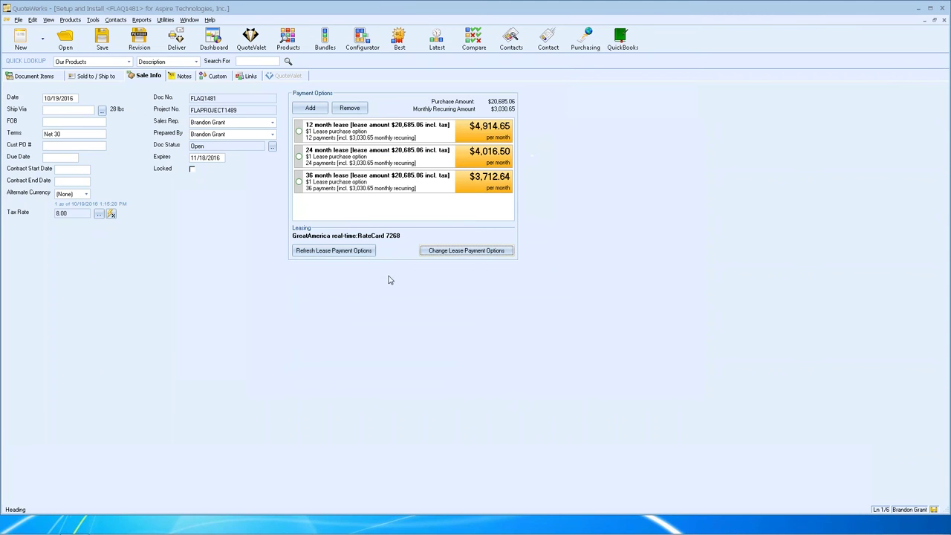
pyautogui.click(356, 137)
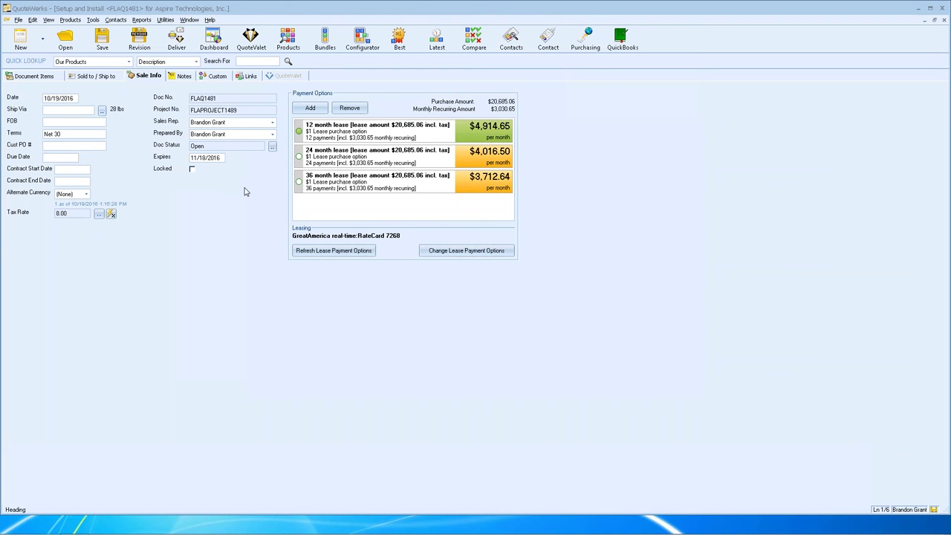
# Step: Select the A - LeasingOnly (1 of 2) layout for delivery and examine the payment options in its print preview
pyautogui.click(178, 49)
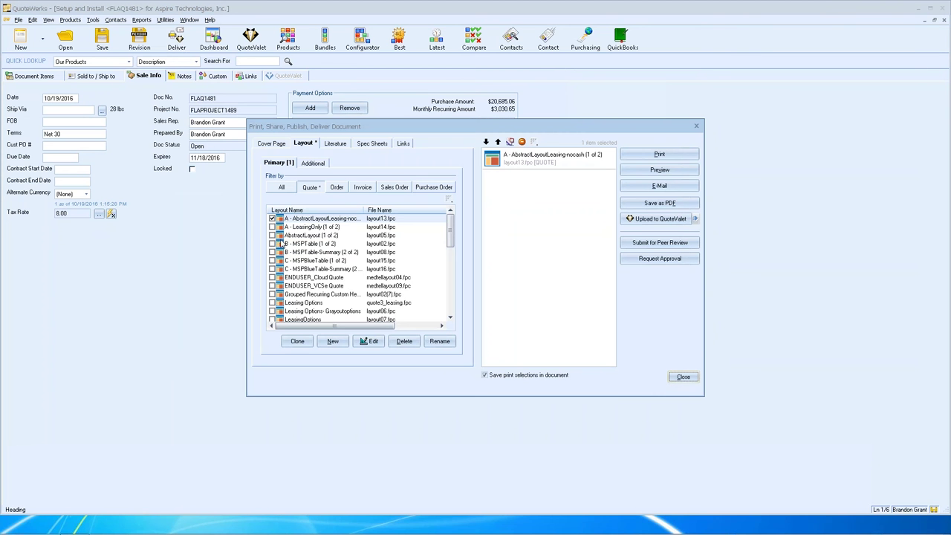
pyautogui.click(314, 226)
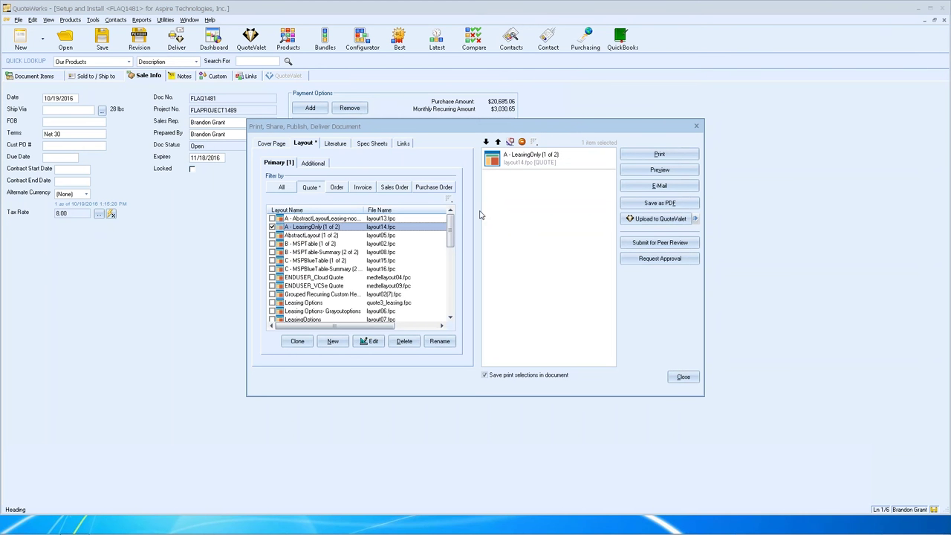
pyautogui.click(632, 171)
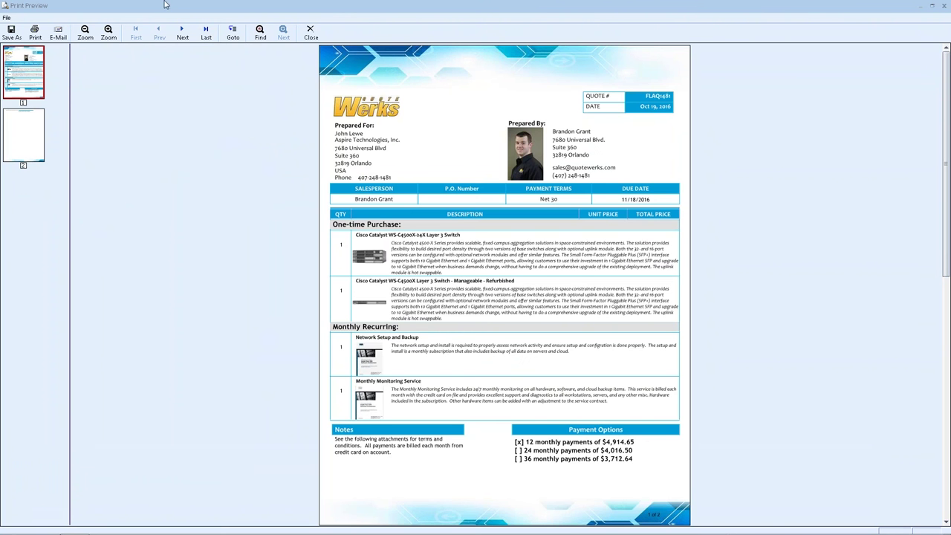
pyautogui.click(109, 35)
pyautogui.click(111, 36)
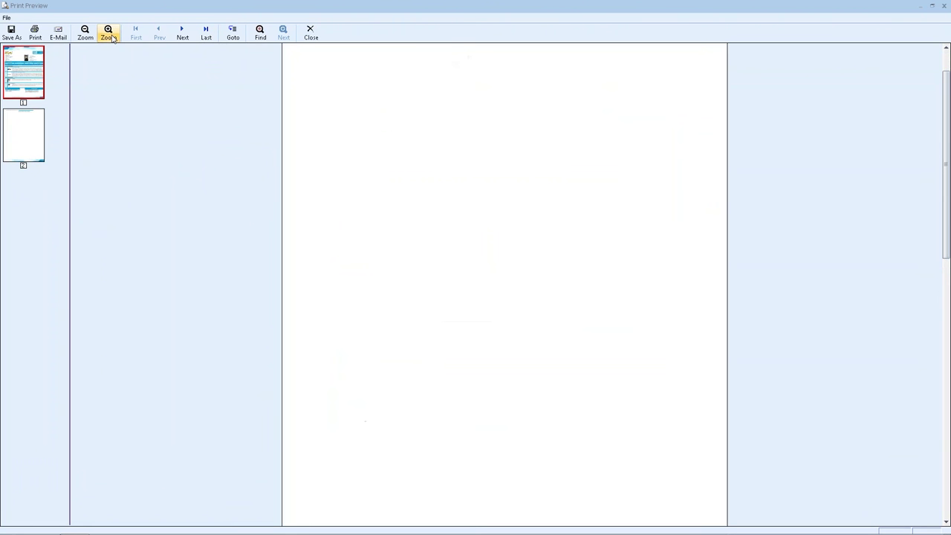
pyautogui.click(111, 37)
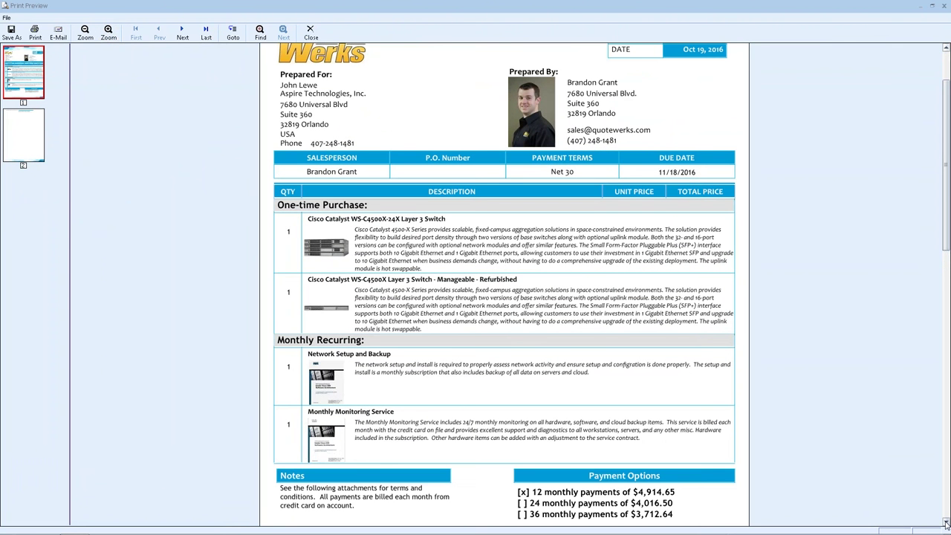
pyautogui.click(945, 524)
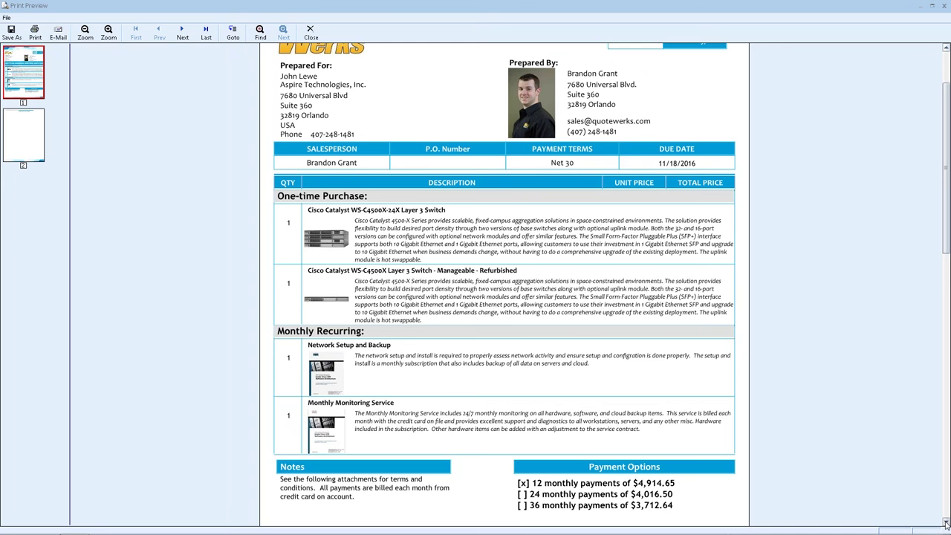
pyautogui.scroll(-1, 465, 311)
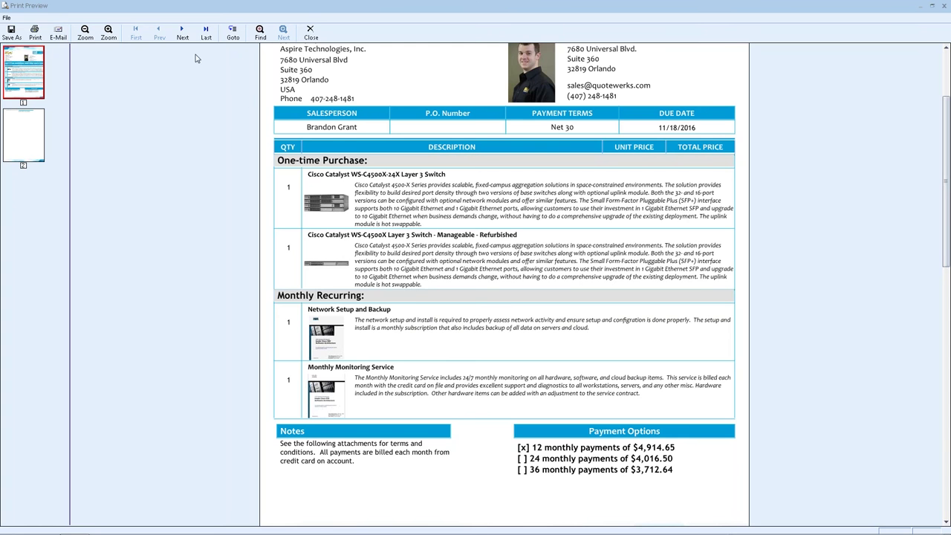
pyautogui.click(311, 34)
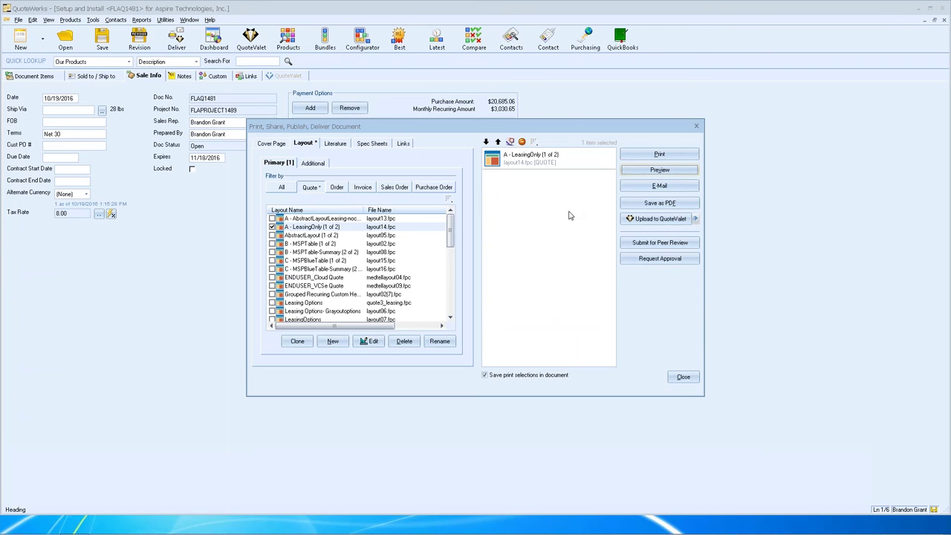
# Step: Upload the quote to QuoteValet with the [S]CustomerFacing template, overriding the approval requirement and saving the document
pyautogui.click(643, 218)
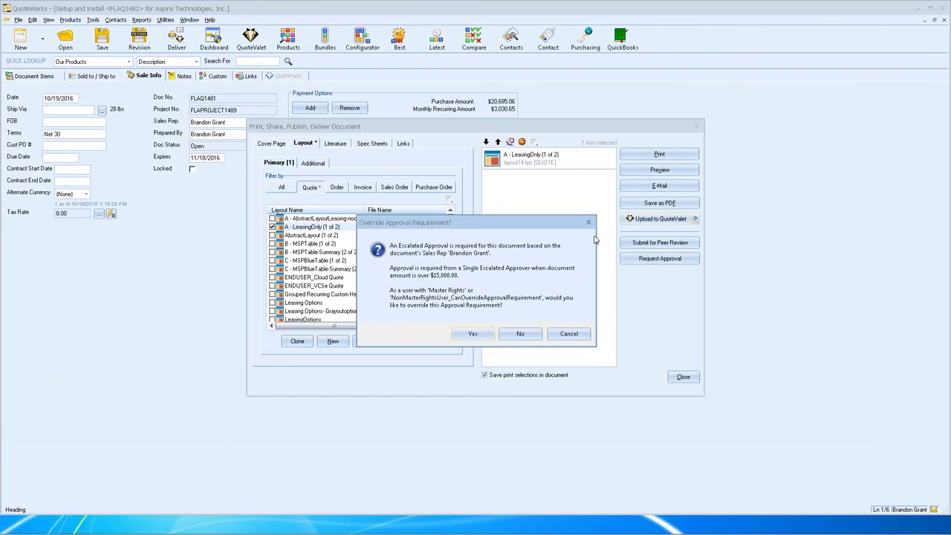
pyautogui.click(488, 333)
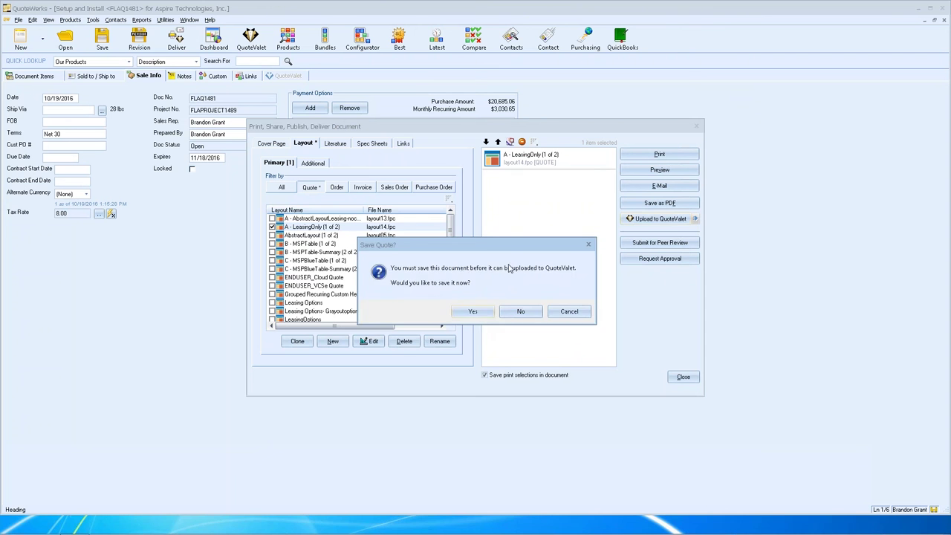
pyautogui.click(472, 311)
pyautogui.click(573, 244)
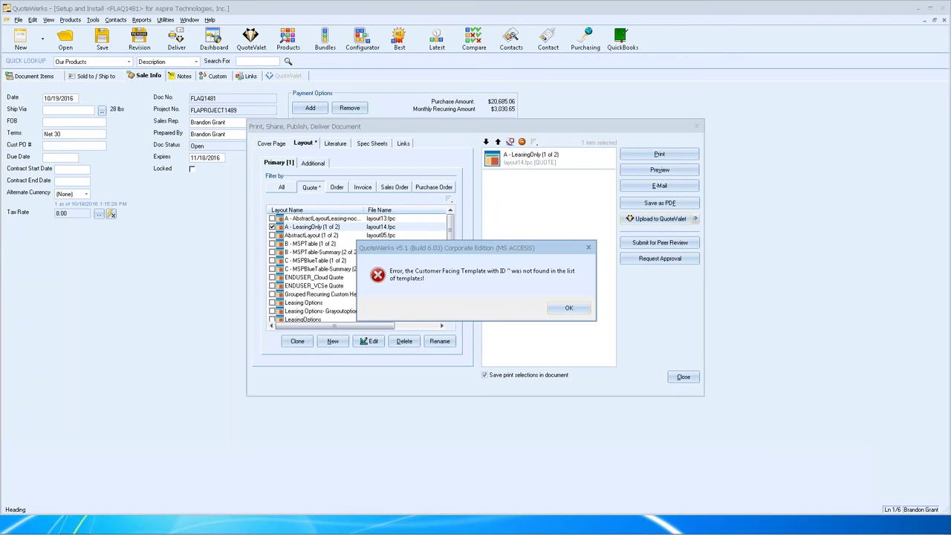
pyautogui.click(555, 306)
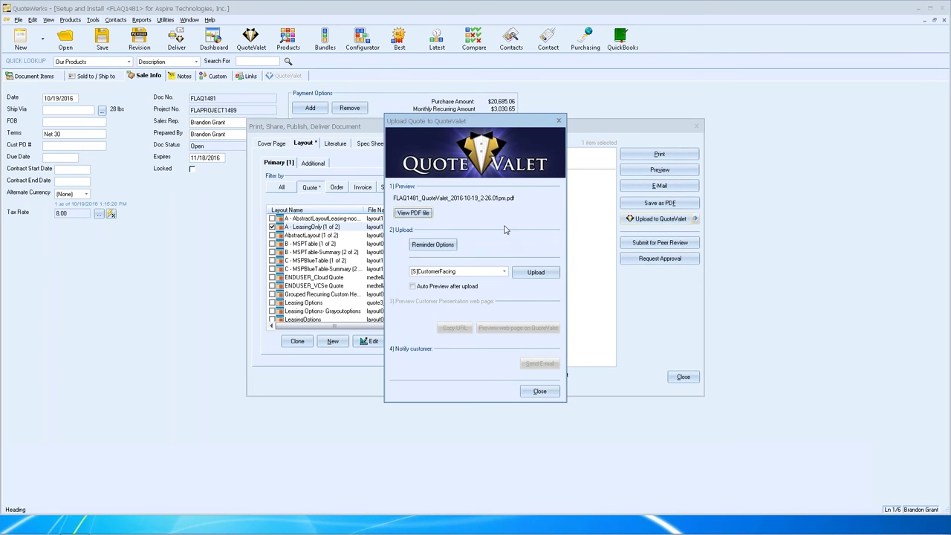
pyautogui.click(531, 273)
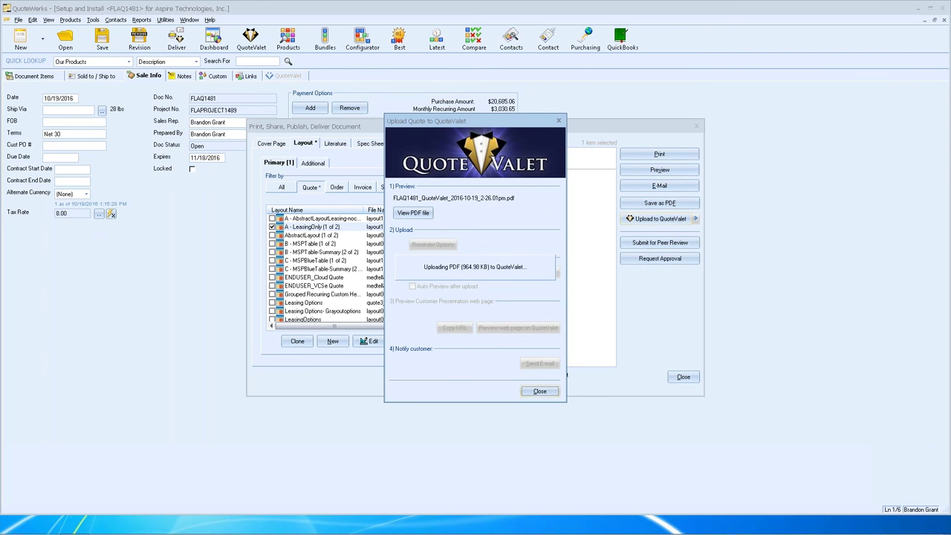
# Step: Preview the quote's customer web page on QuoteValet, examine its line items, and try the 24 and 36 monthly payment options
pyautogui.click(490, 331)
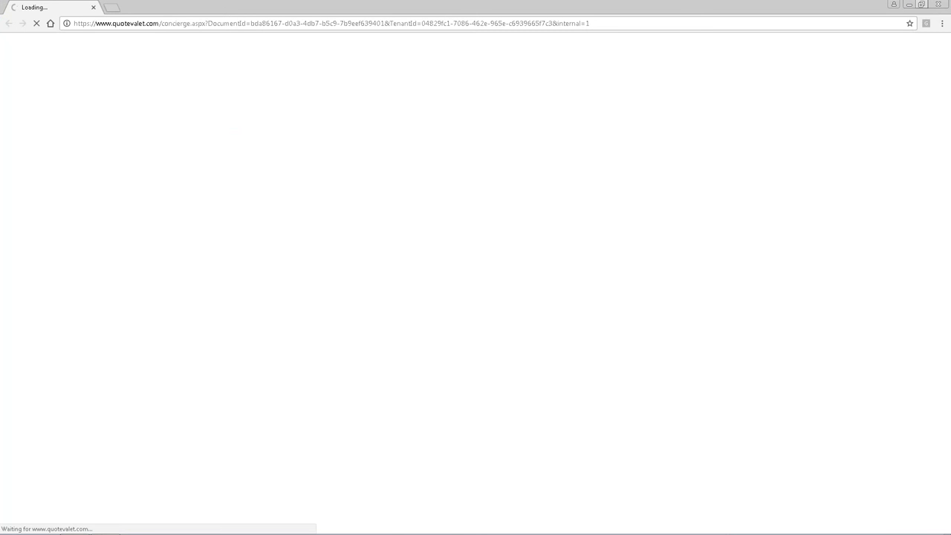
pyautogui.press('super+Down')
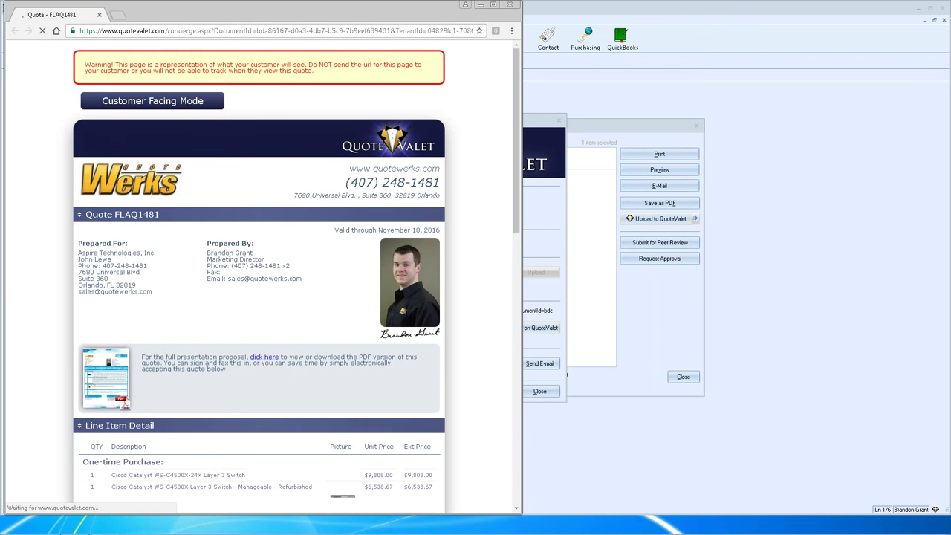
pyautogui.scroll(-1, 260, 283)
pyautogui.scroll(-2, 260, 282)
pyautogui.scroll(-3, 260, 283)
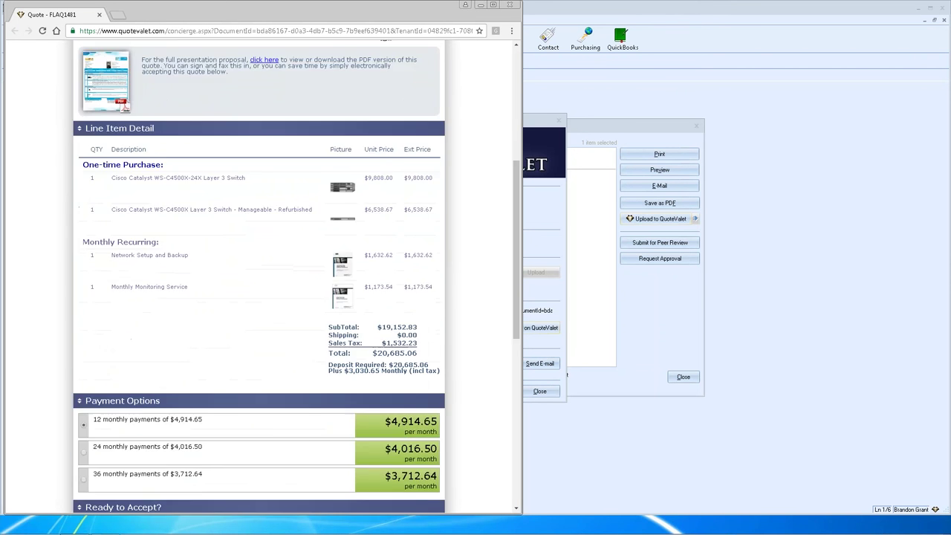
pyautogui.scroll(-2, 297, 223)
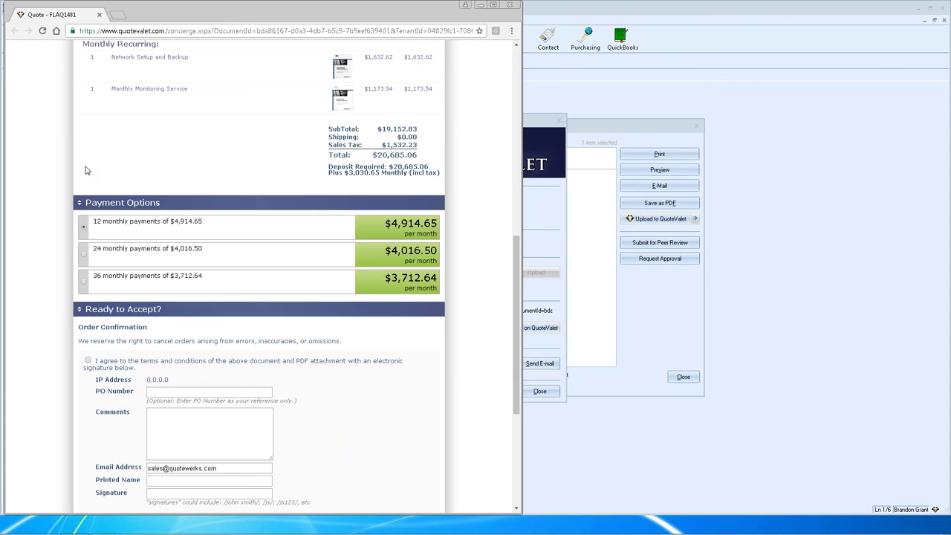
pyautogui.scroll(-1, 86, 170)
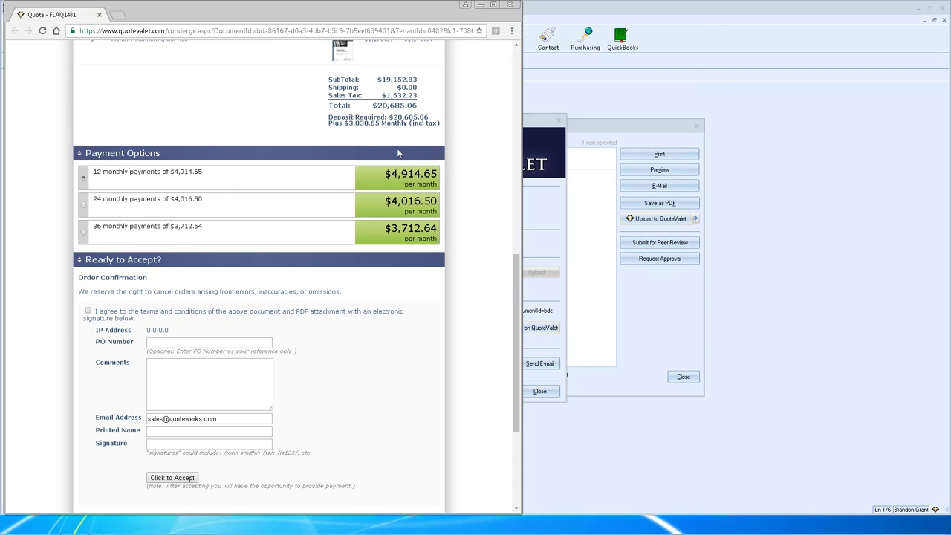
pyautogui.click(84, 205)
pyautogui.click(84, 233)
# Step: Return to QuoteWerks and close the QuoteValet upload and document delivery dialogs
pyautogui.click(557, 244)
pyautogui.click(540, 391)
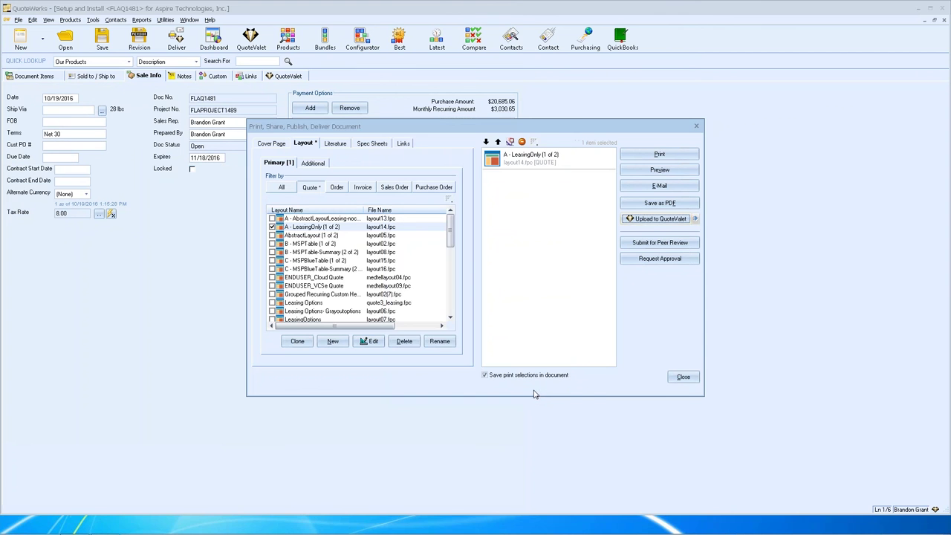
pyautogui.click(682, 378)
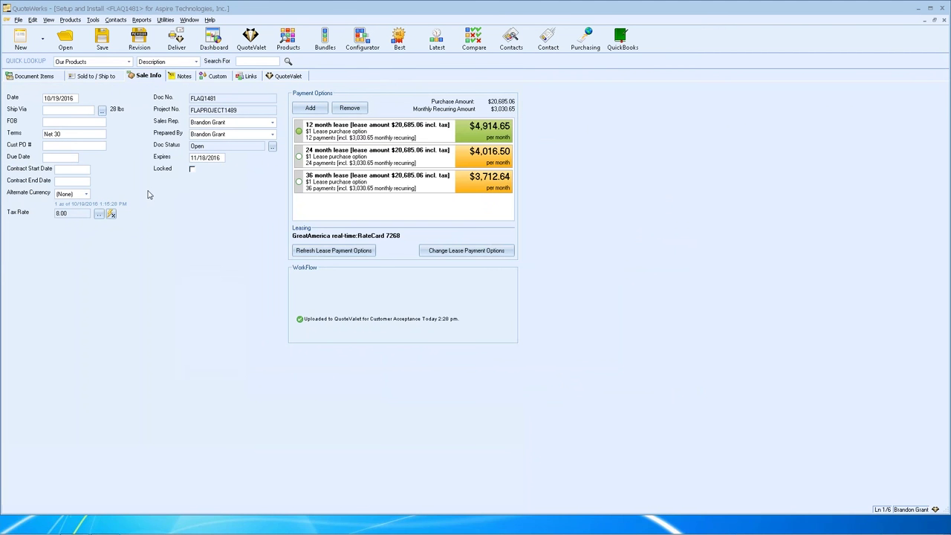
# Step: Open the real-time leasing setup in the program options and examine the GreatAmerica dealer ID and default rate card settings
pyautogui.click(94, 21)
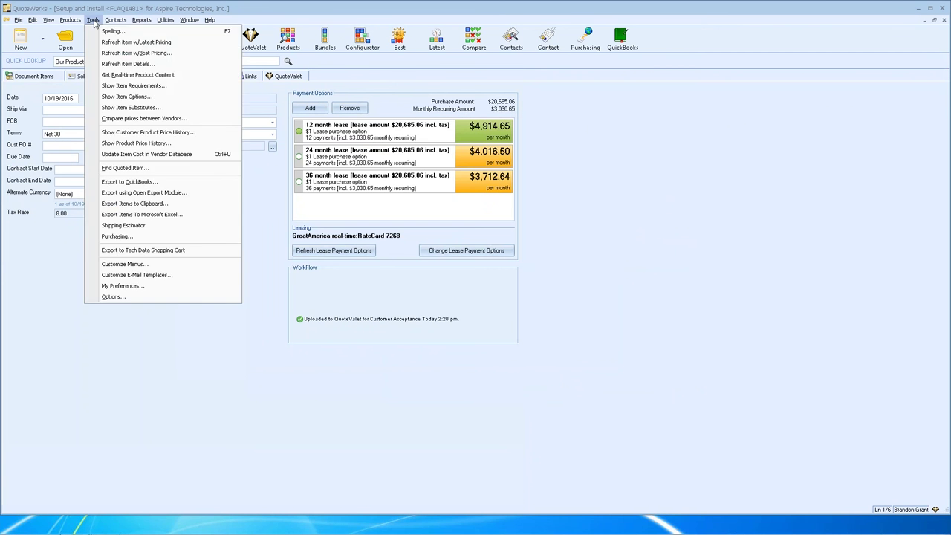
pyautogui.click(113, 297)
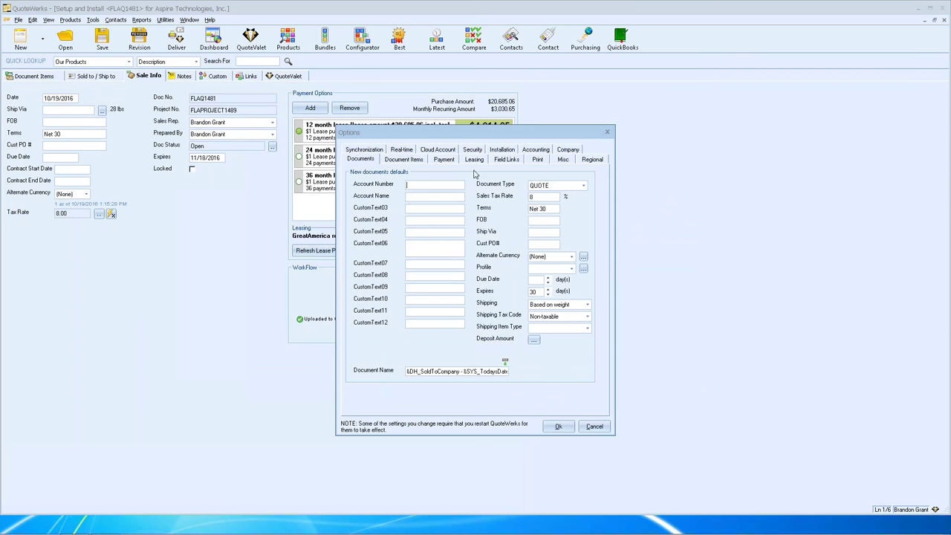
pyautogui.click(402, 151)
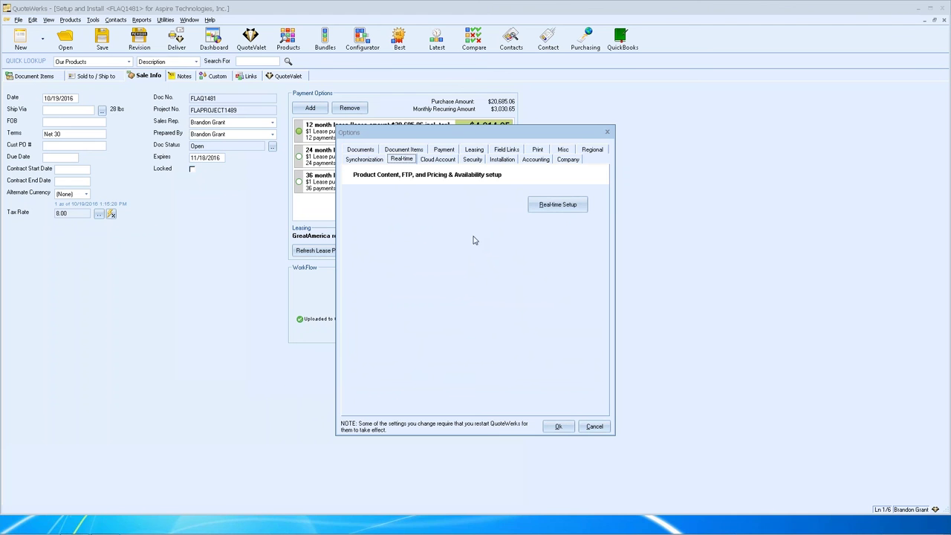
pyautogui.click(558, 208)
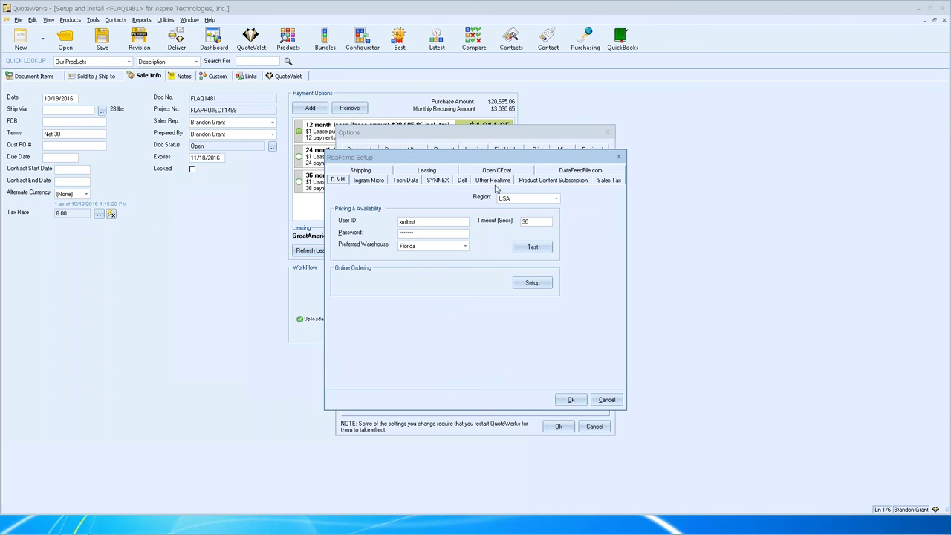
pyautogui.click(427, 170)
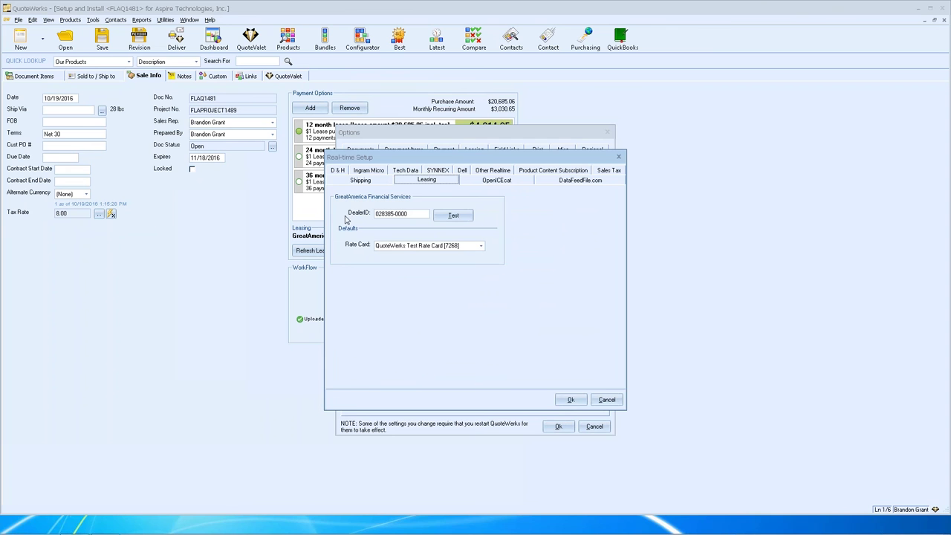
pyautogui.press('Escape')
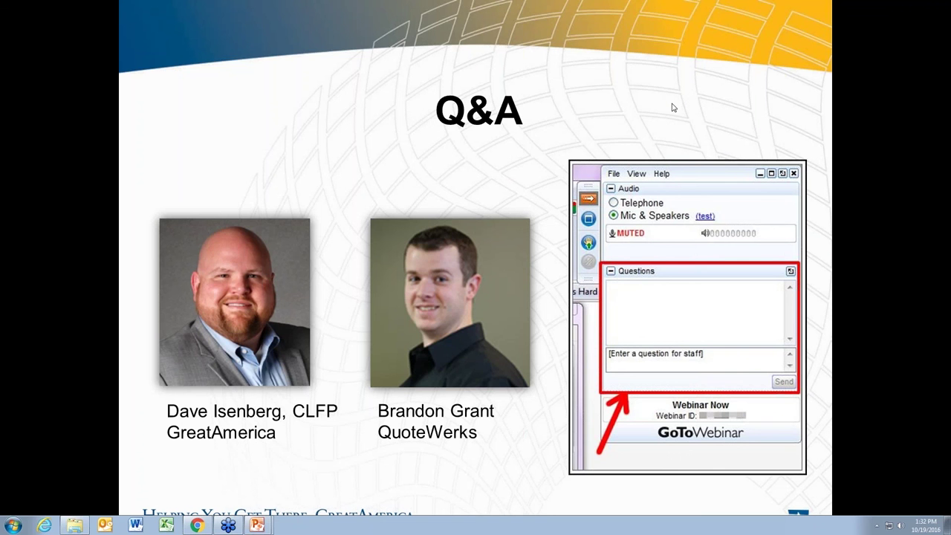
pyautogui.press('Right')
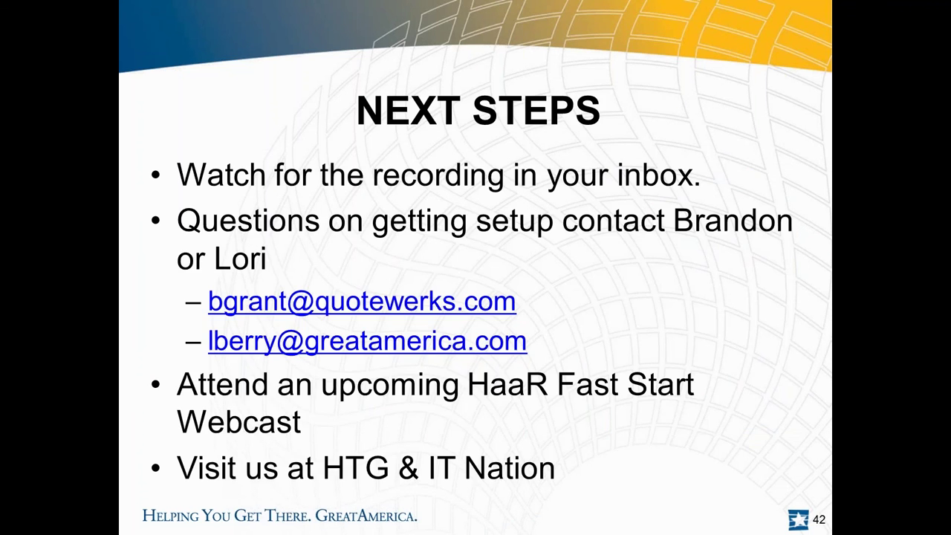